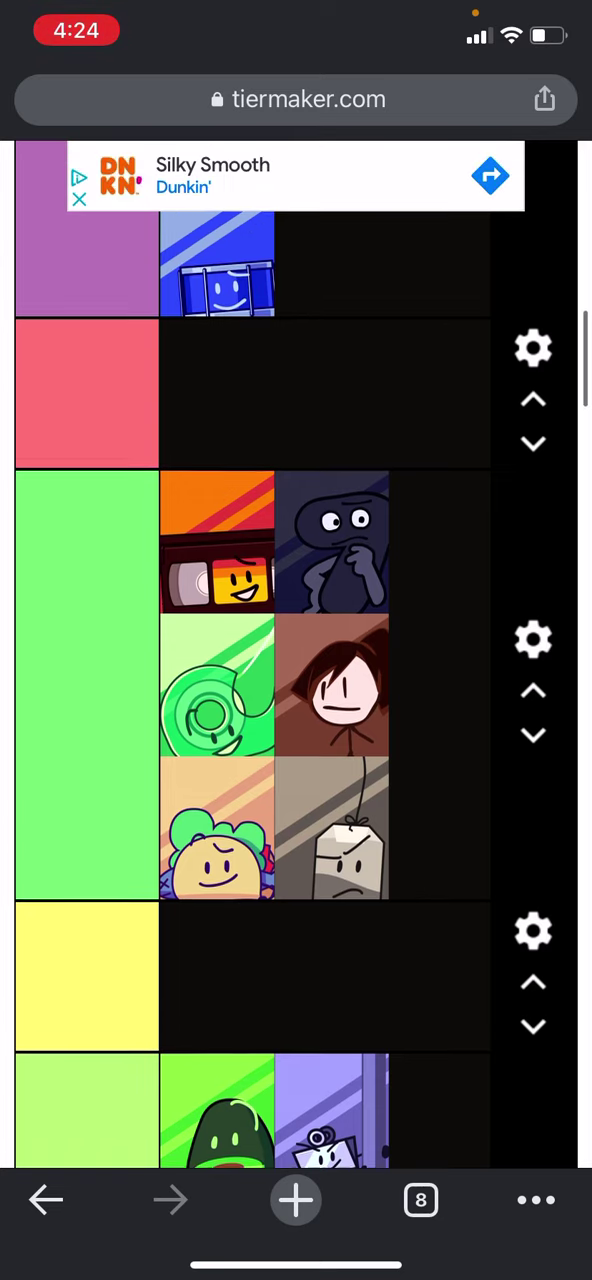
scroll(296, 640, "up", 5)
- Put the green circular character in purple, and the tea bag and three others in light-green
left_click_drag(217, 1098, 331, 663)
scroll(296, 640, "up", 2)
scroll(296, 640, "down", 8)
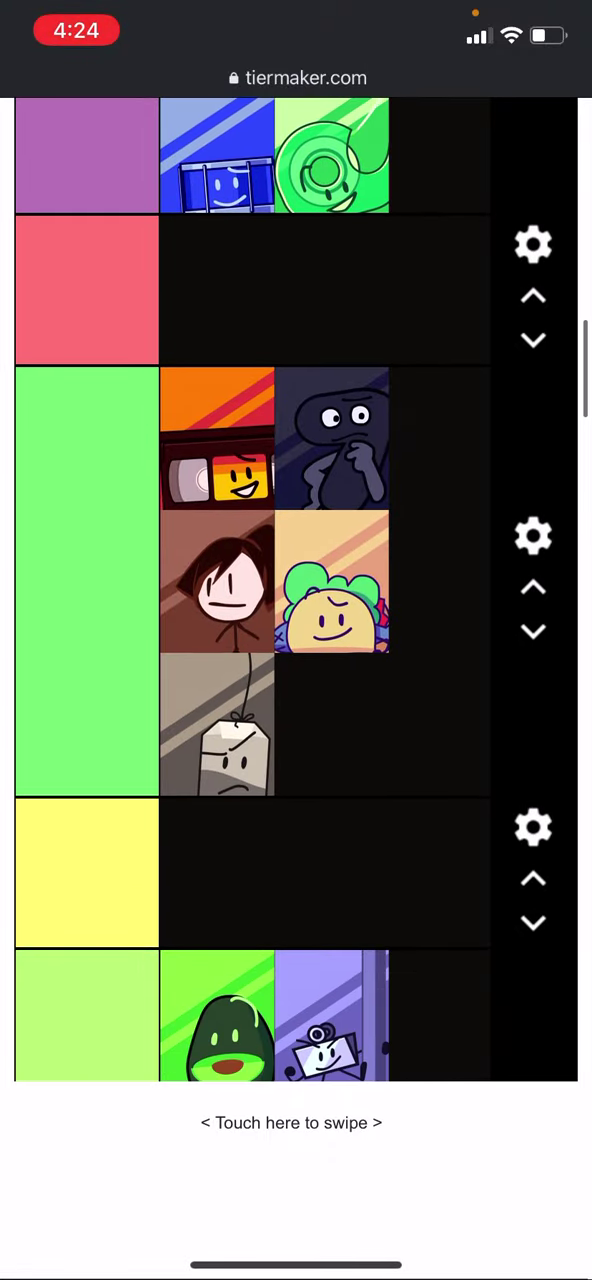
left_click_drag(217, 750, 331, 880)
left_click_drag(217, 582, 217, 880)
left_click_drag(217, 582, 300, 750)
mouse_move(217, 440)
left_mouse_down()
mouse_move(217, 700)
mouse_move(331, 740)
left_mouse_up()
scroll(296, 640, "up", 8)
scroll(296, 640, "up", 5)
- Move the lightning, popcorn, pen, boxing-glove leaf, red brick and purple cat-face characters to red
left_click(331, 369)
left_click_drag(331, 369, 217, 1080)
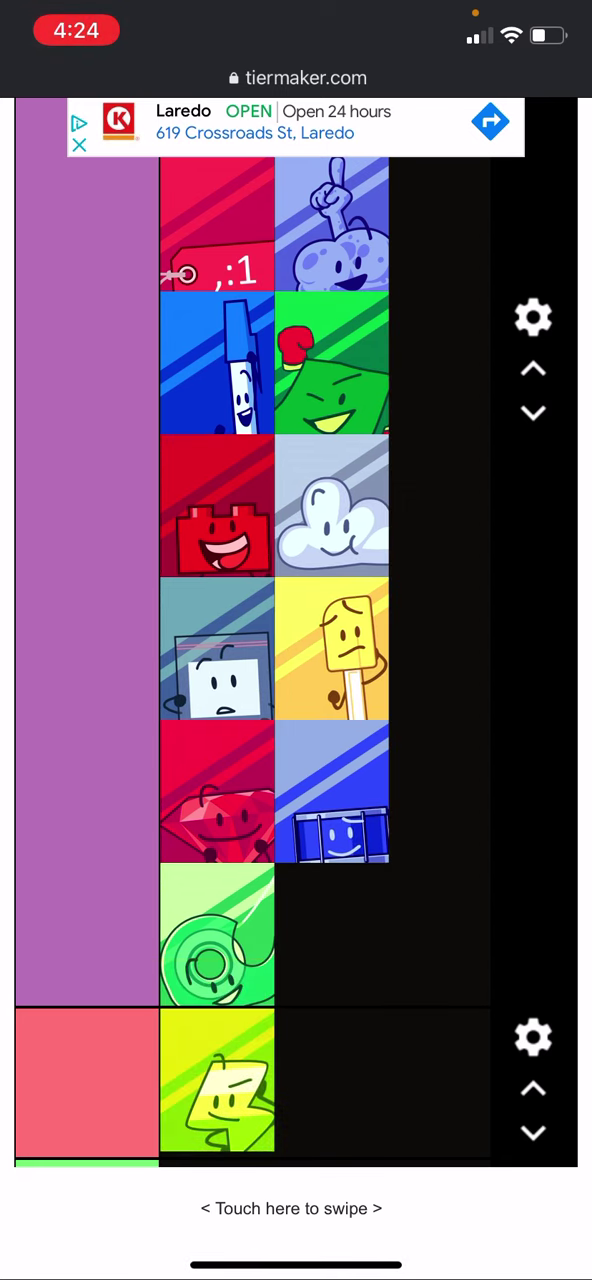
mouse_move(331, 225)
left_mouse_down()
mouse_move(384, 990)
mouse_move(340, 940)
left_mouse_up()
left_click_drag(331, 225, 217, 1080)
left_click_drag(331, 225, 331, 940)
left_click_drag(331, 225, 217, 1080)
scroll(296, 640, "up", 5)
left_click_drag(331, 520, 217, 400)
scroll(296, 640, "down", 3)
left_click_drag(217, 480, 331, 870)
scroll(296, 640, "up", 5)
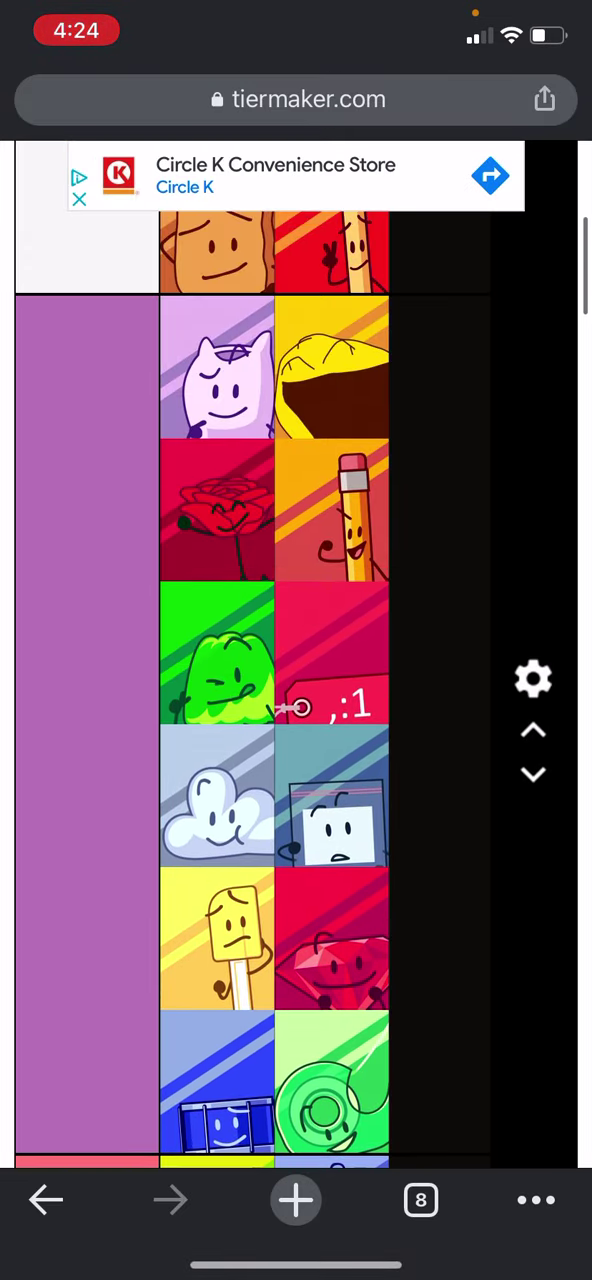
scroll(296, 640, "down", 3)
left_click_drag(217, 330, 331, 870)
scroll(296, 640, "down", 4)
left_click_drag(331, 445, 331, 880)
scroll(296, 640, "up", 3)
scroll(296, 640, "up", 3)
left_click_drag(331, 265, 360, 830)
scroll(296, 640, "down", 5)
scroll(296, 640, "down", 3)
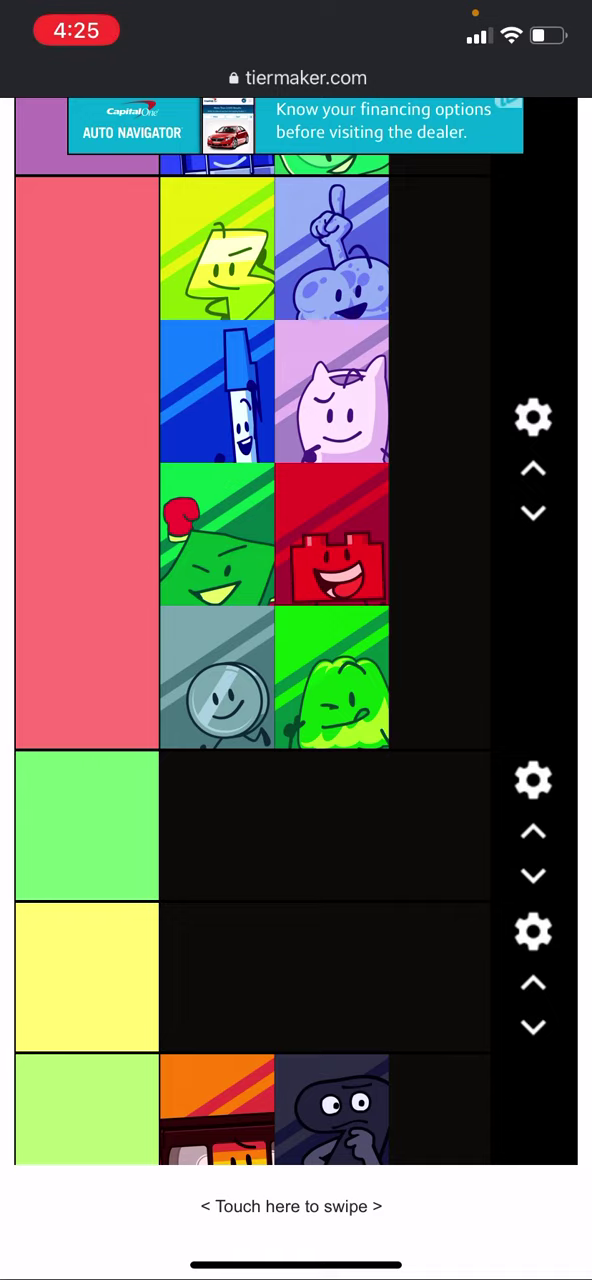